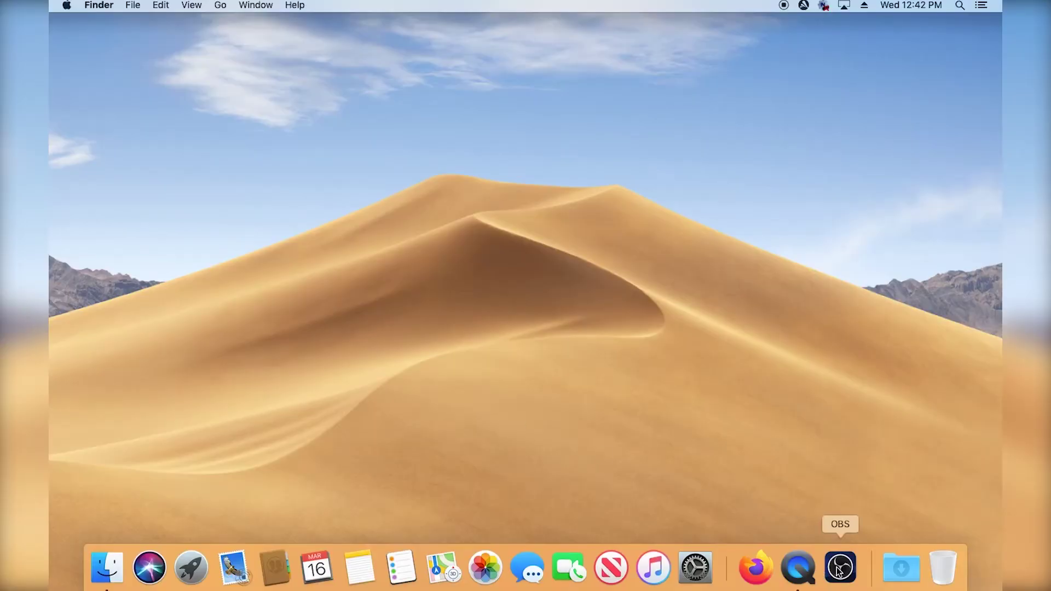
Step: Launch OBS Studio from the Dock and bring up the add-source menu under Sources
click(839, 570)
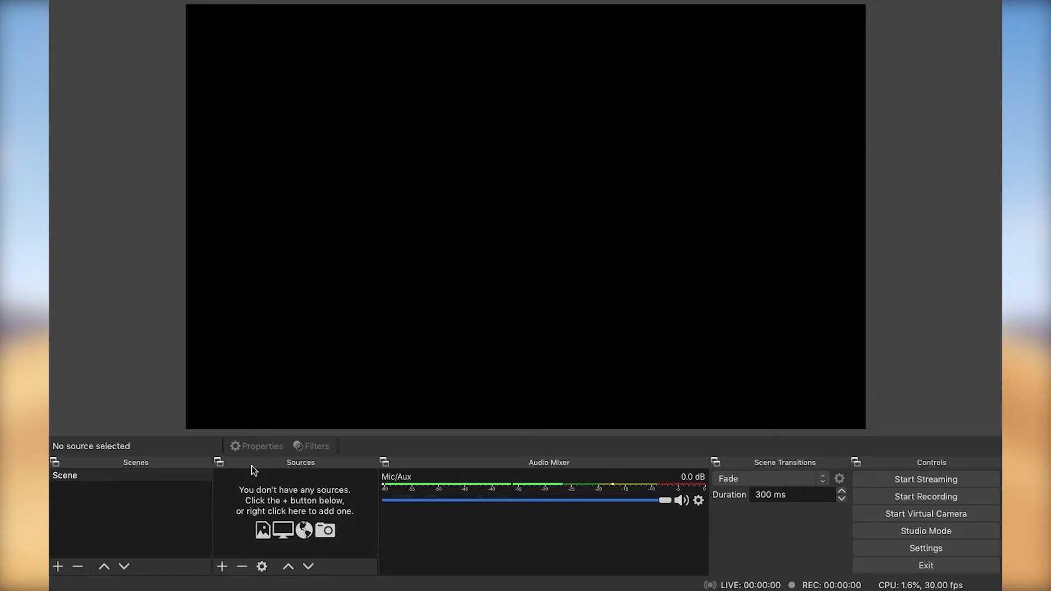
click(223, 567)
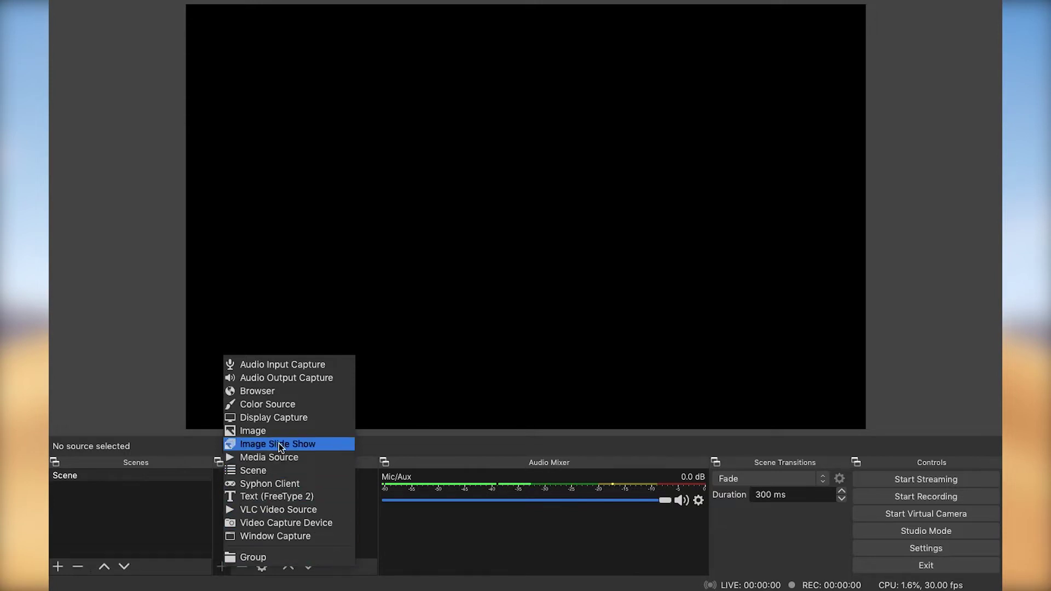
Step: Add a Display Capture source to the Scene, keeping Display set to 0
click(294, 419)
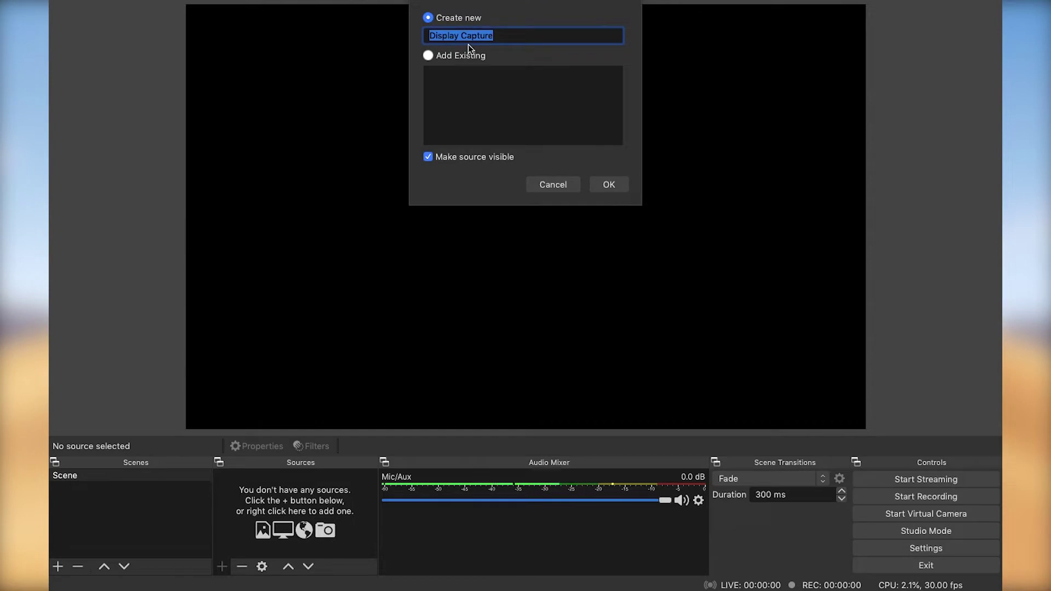
click(609, 185)
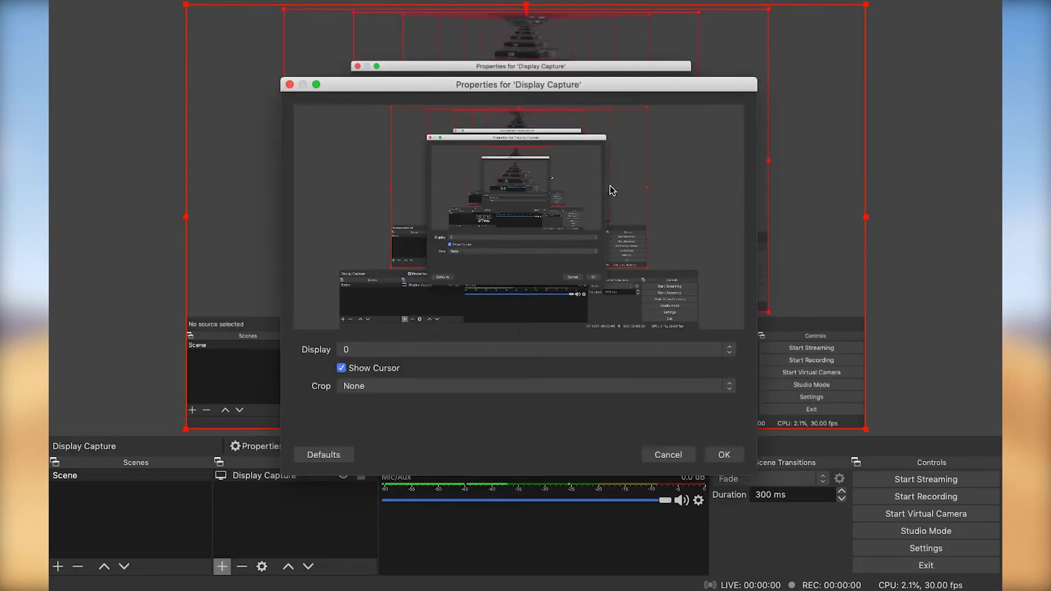
click(418, 353)
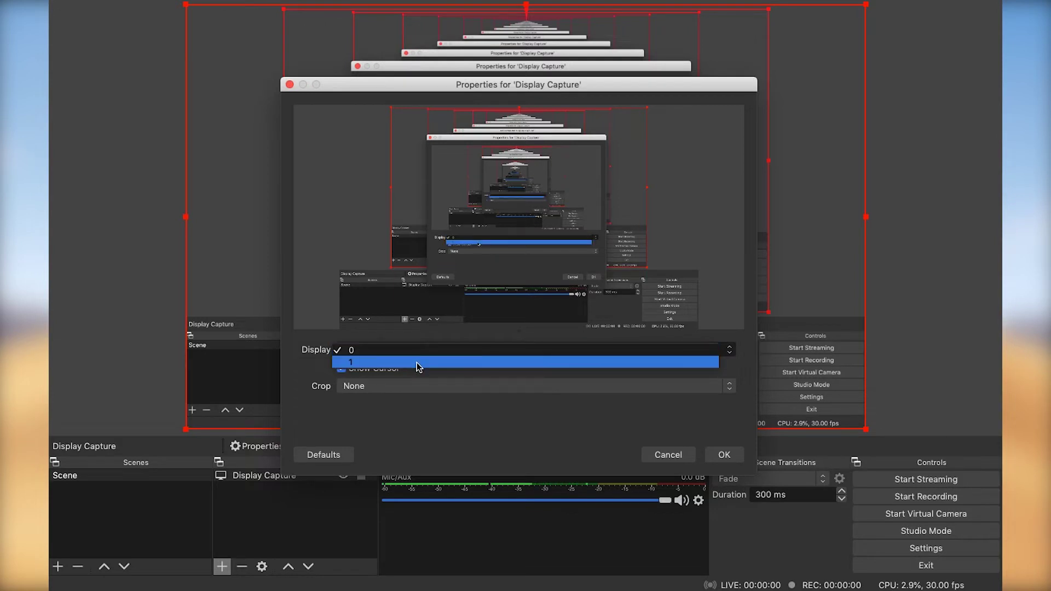
click(419, 354)
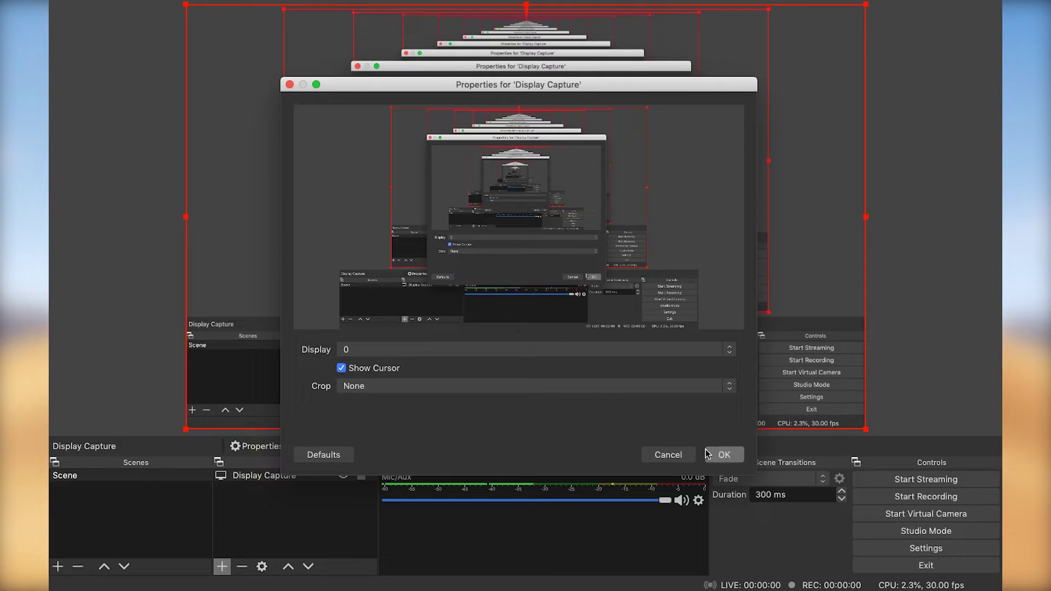
click(724, 455)
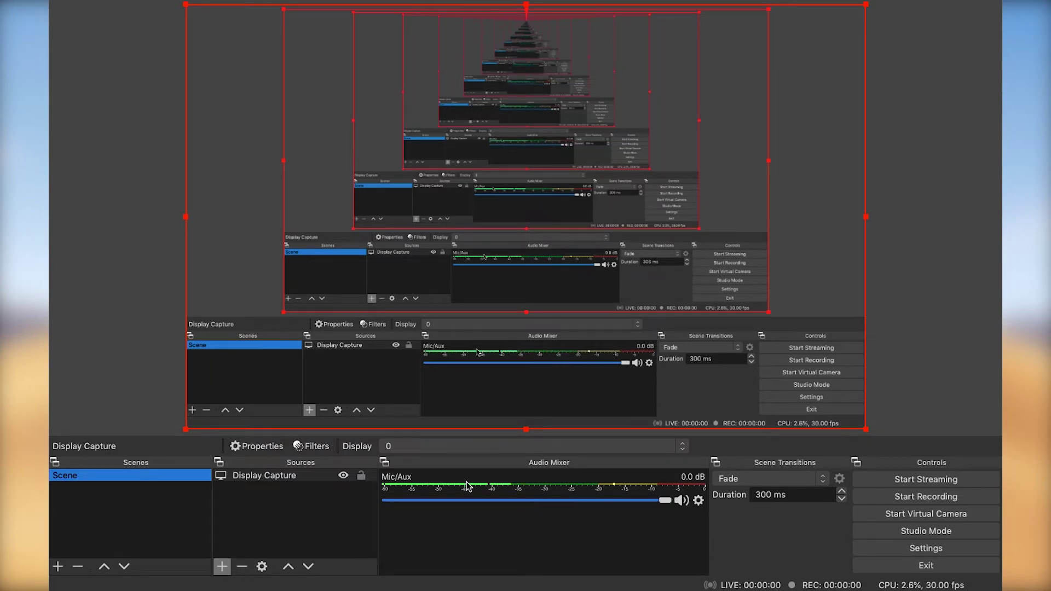
Step: Keep USB Audio Device as the Mic/Aux input device and start recording
click(699, 502)
click(733, 481)
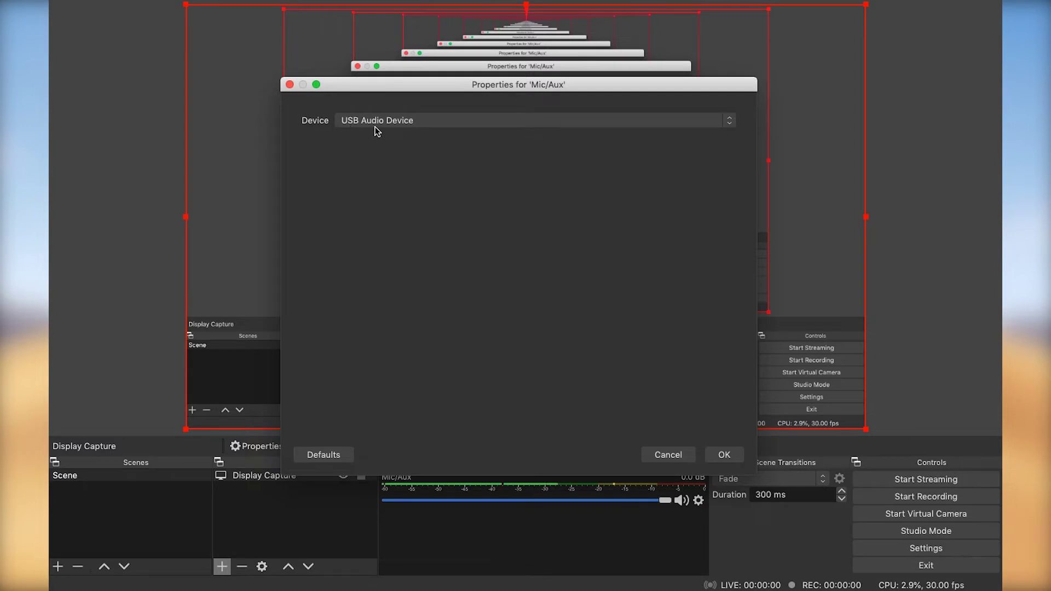
click(724, 455)
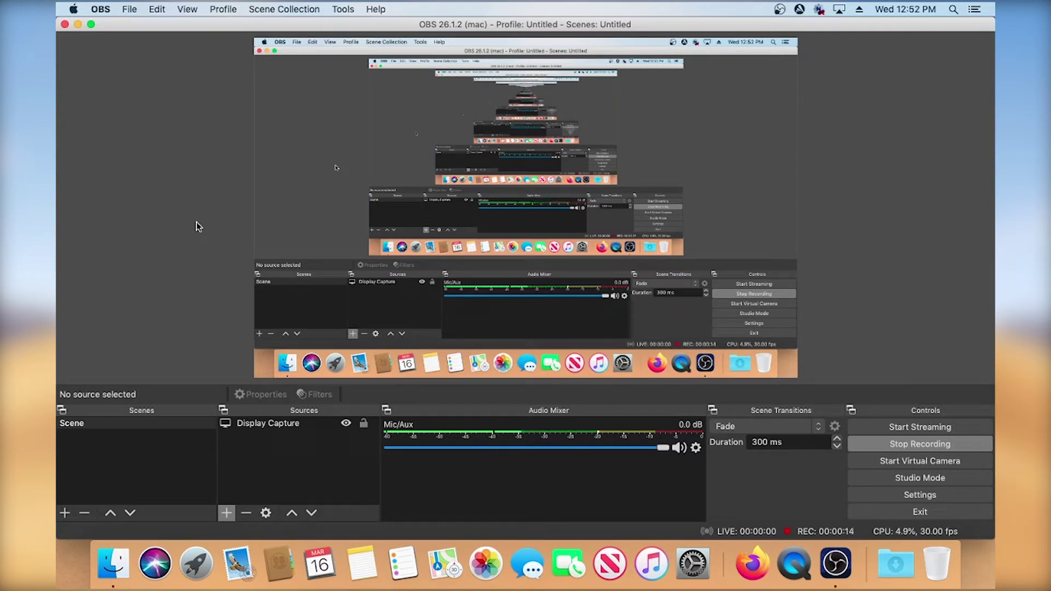
Step: Search Launchpad for 'ter' to find and open Terminal
click(200, 559)
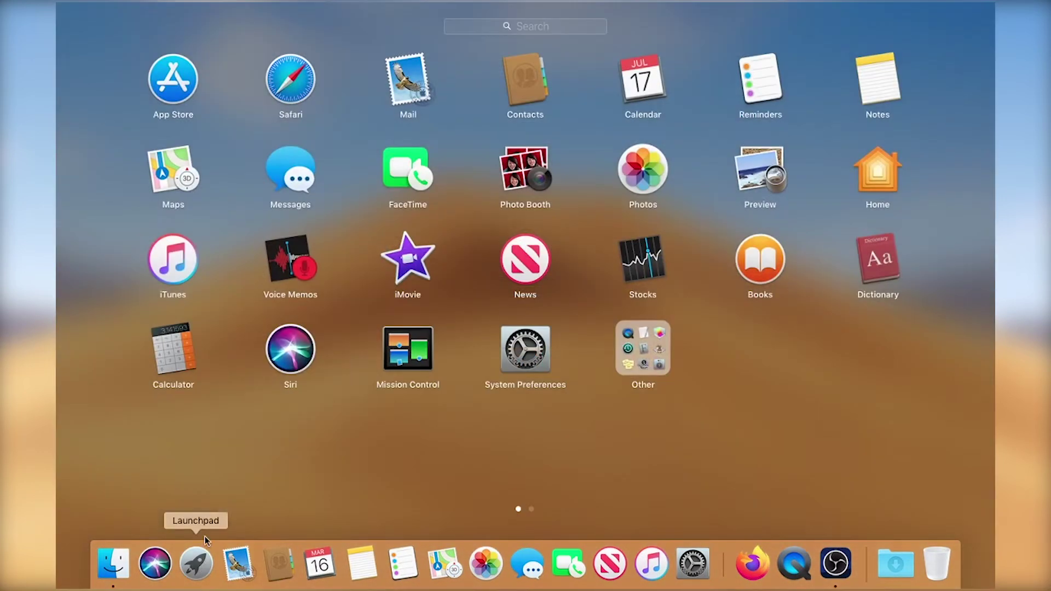
click(534, 28)
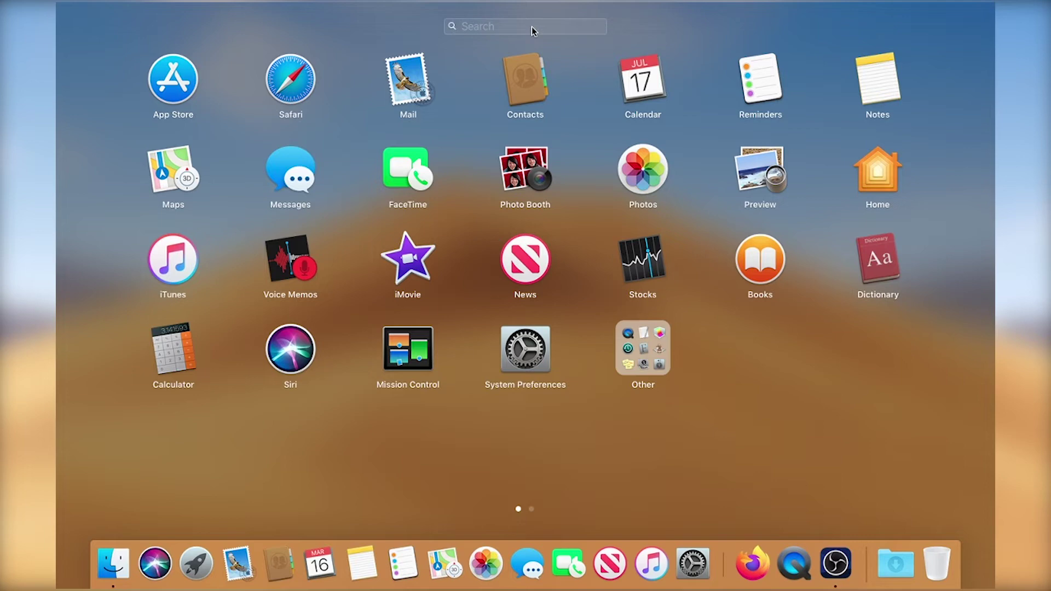
text(ter)
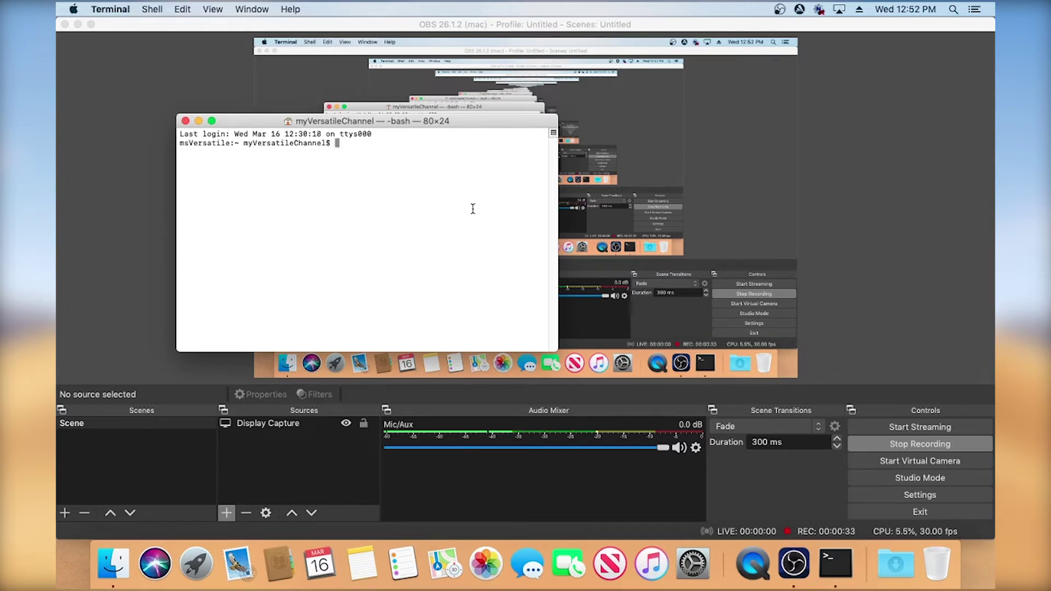
Step: Enter the command open -n -a obs.app at the Terminal prompt
text(open)
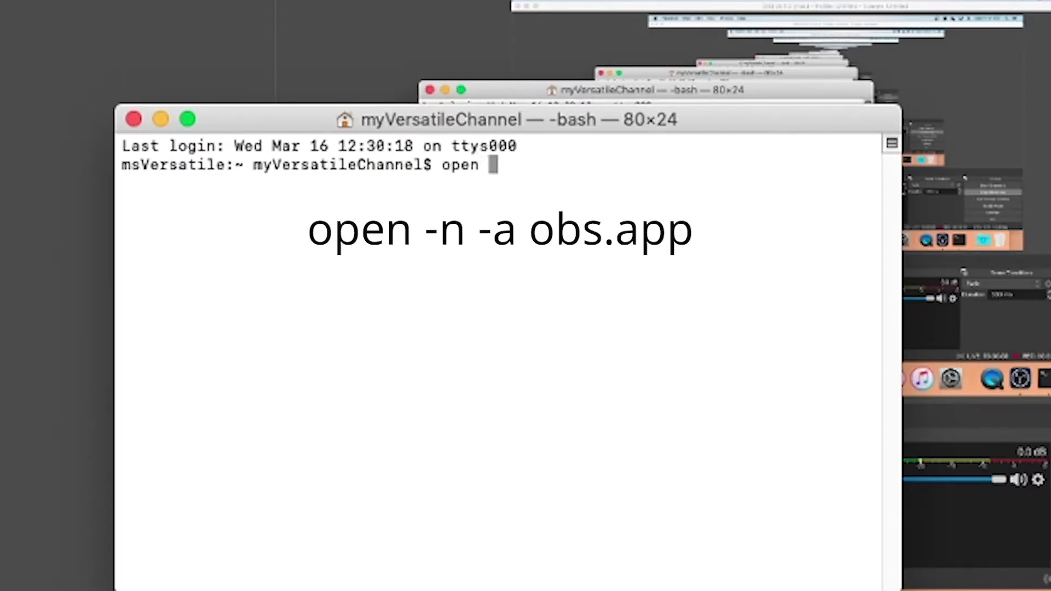
text( -n -a)
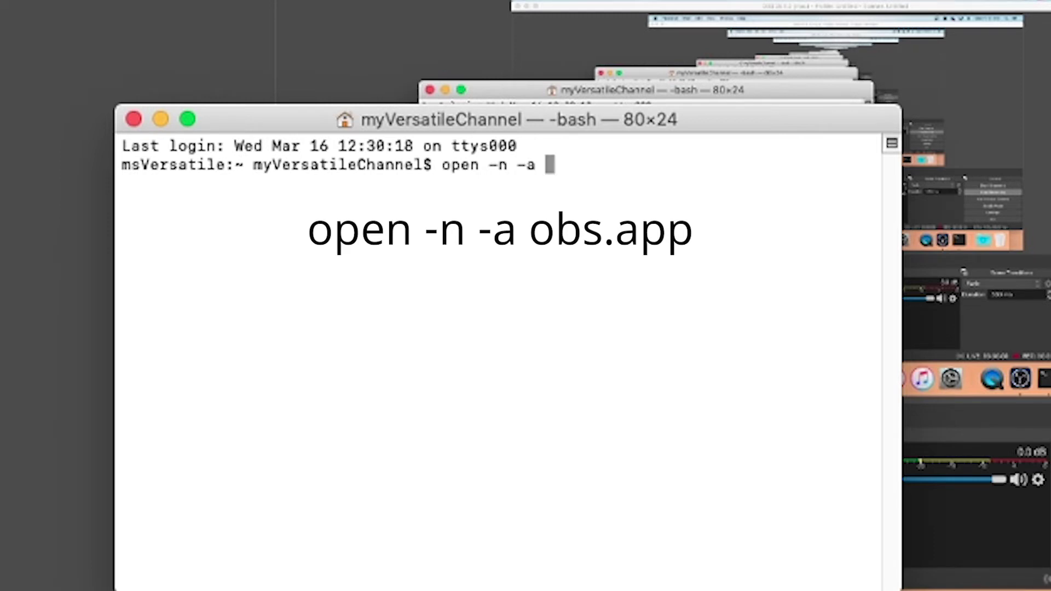
text( obs.app)
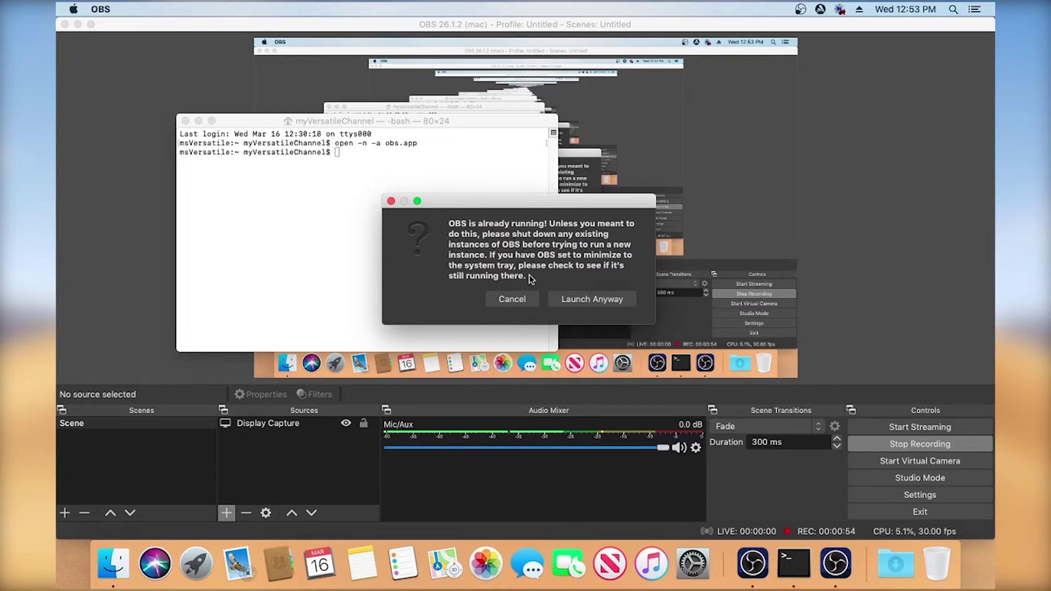
Step: Launch the second OBS instance anyway, exit full screen, and narrow it from the left
click(599, 303)
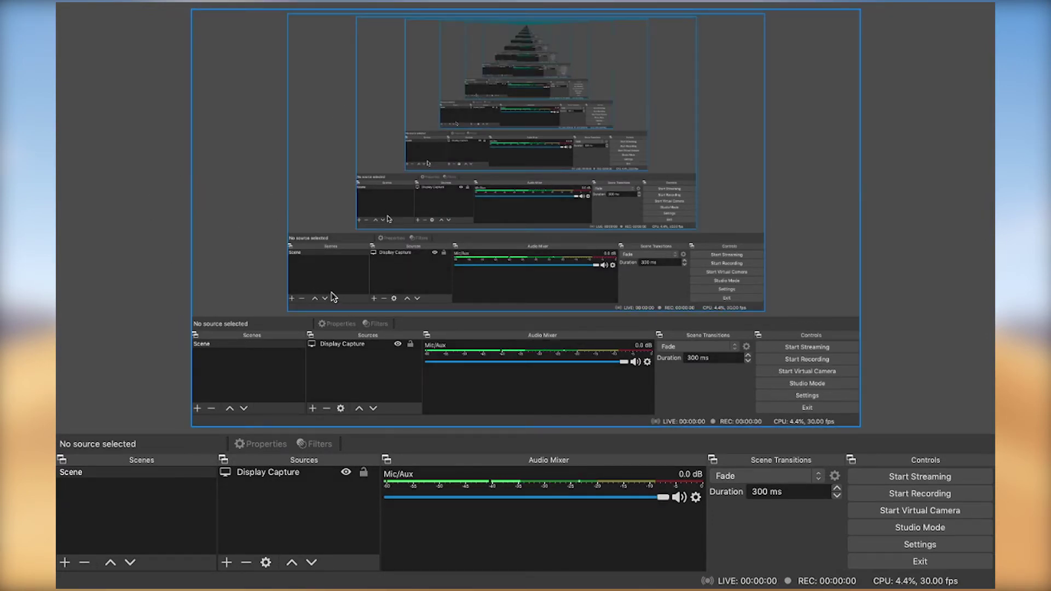
mouse_move(163, 6)
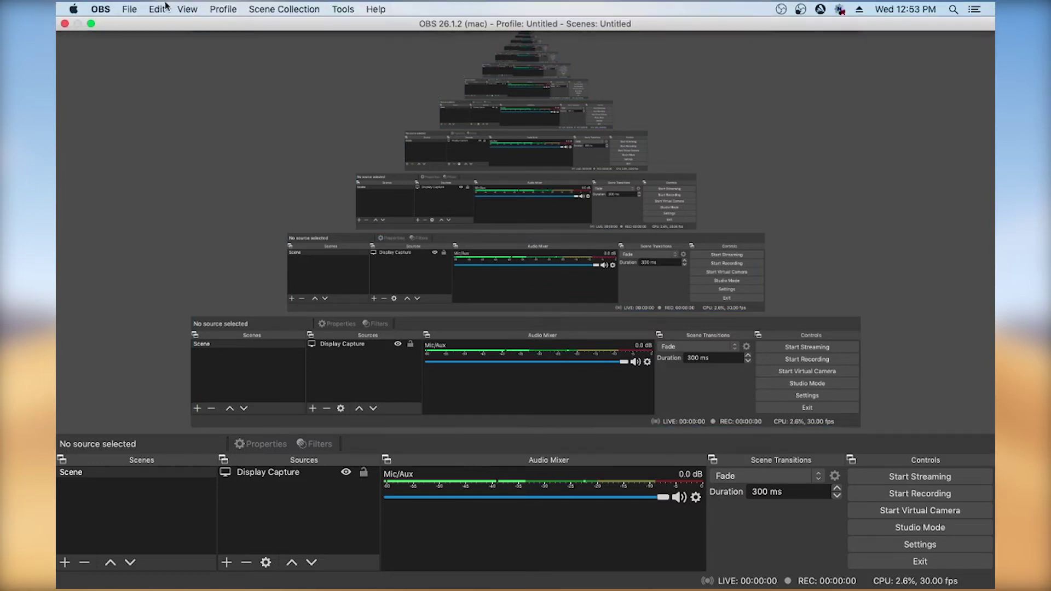
click(92, 25)
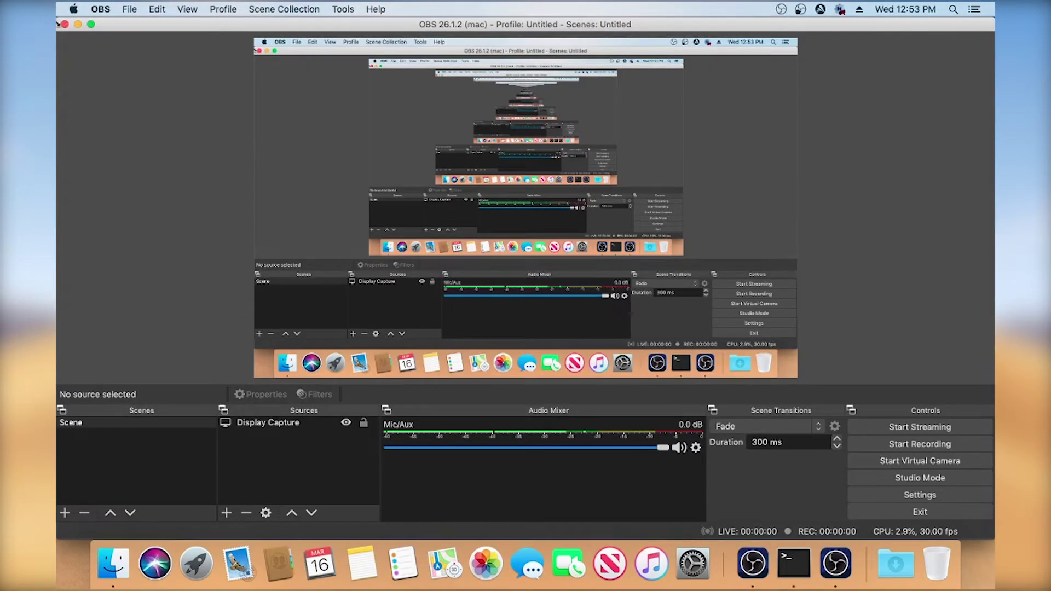
drag(57, 21, 384, 49)
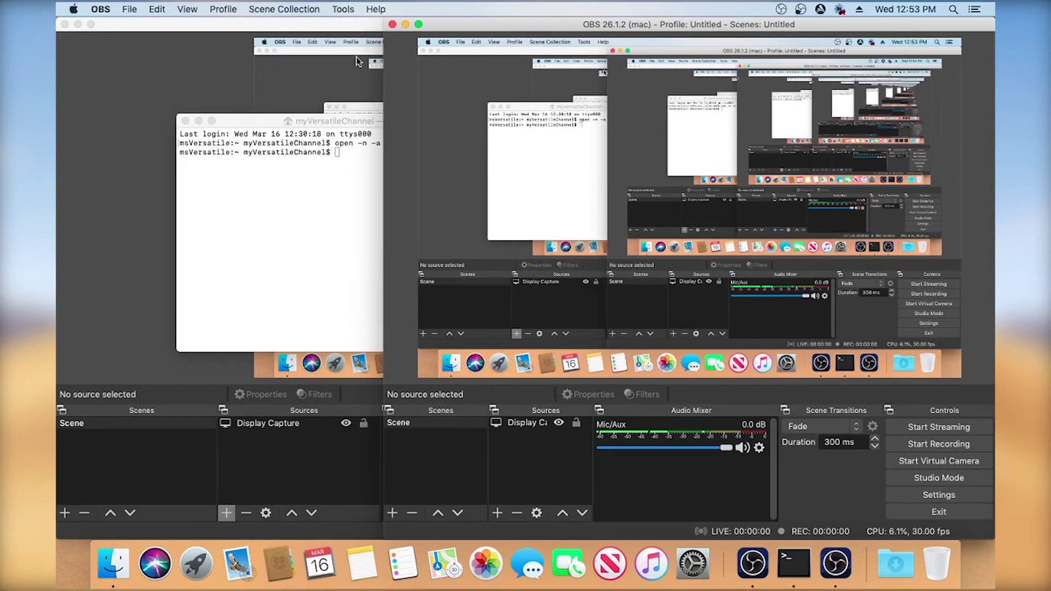
Step: Close Terminal, shift the second OBS window right, and narrow the recording window
click(186, 121)
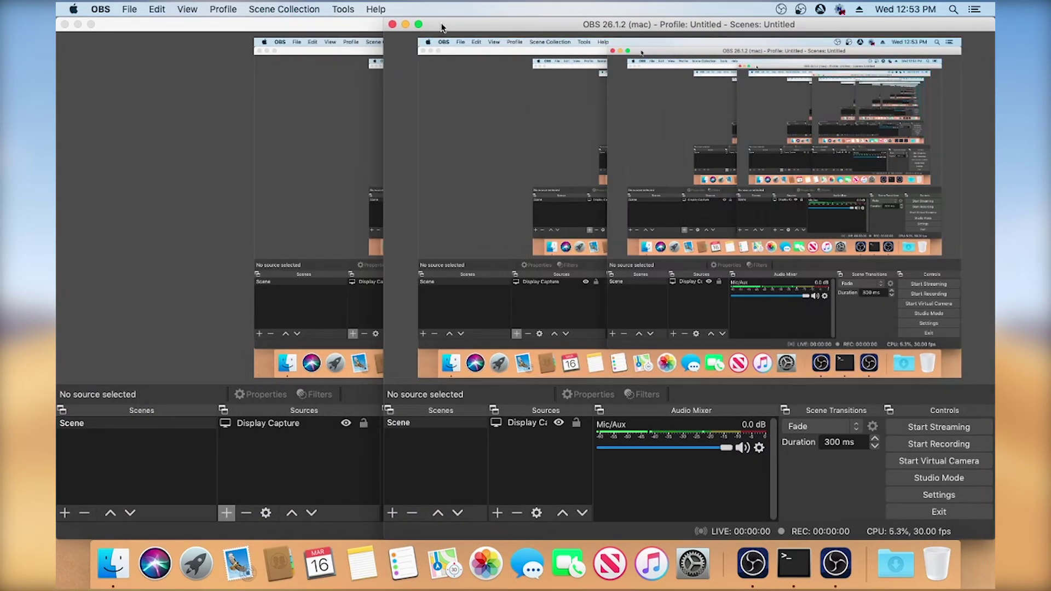
mouse_move(449, 26)
mouse_down()
mouse_move(507, 28)
mouse_move(443, 25)
mouse_up()
click(207, 148)
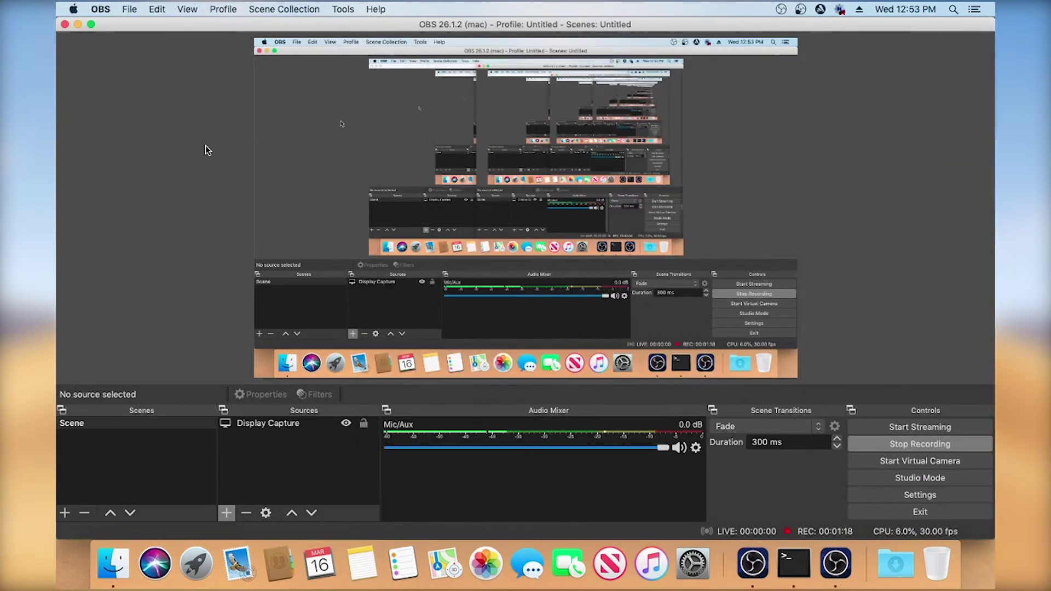
click(91, 25)
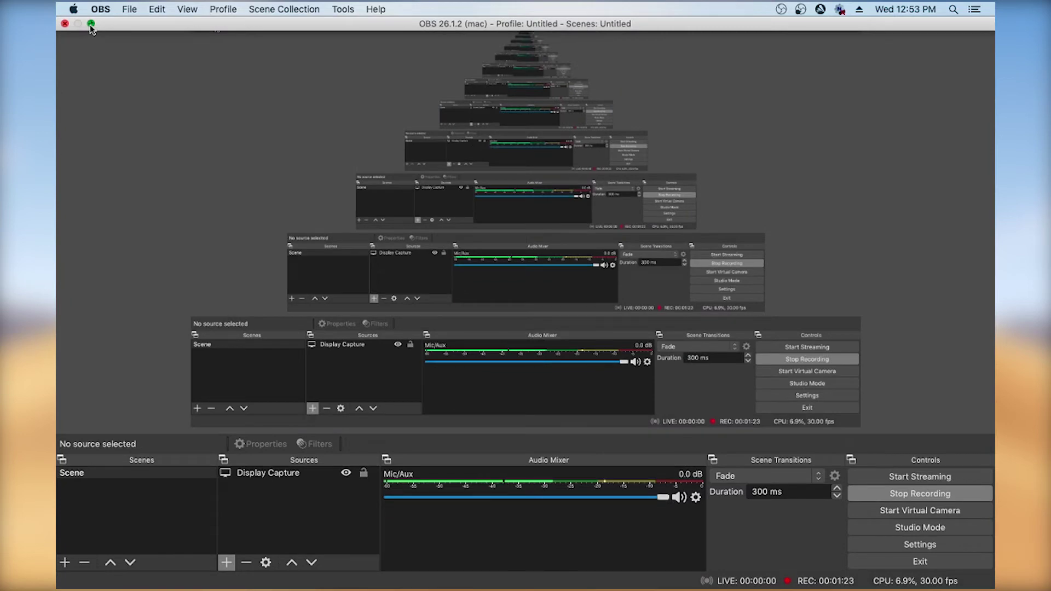
click(91, 24)
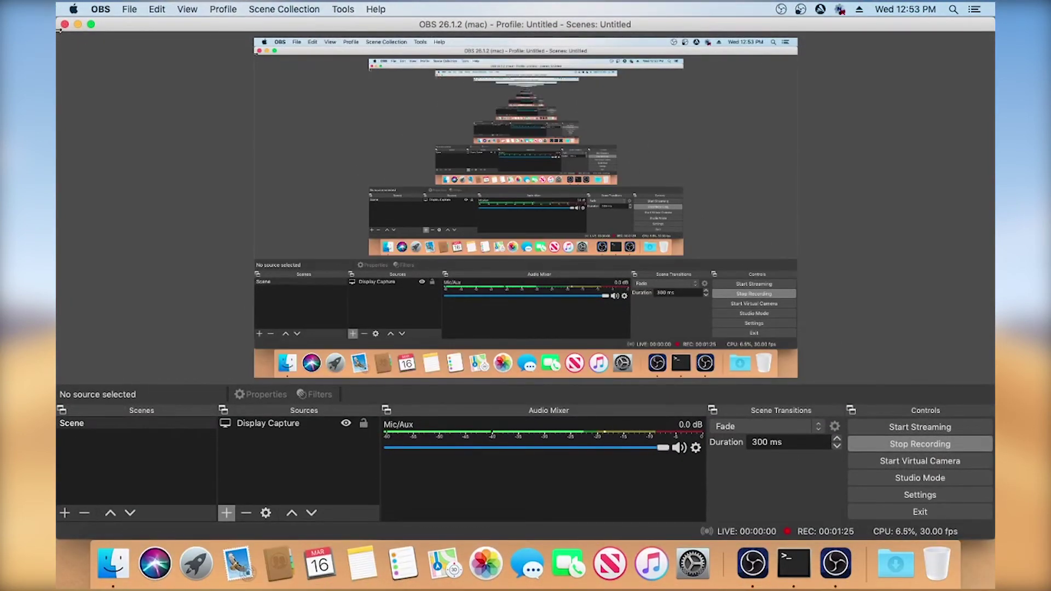
drag(59, 30, 377, 34)
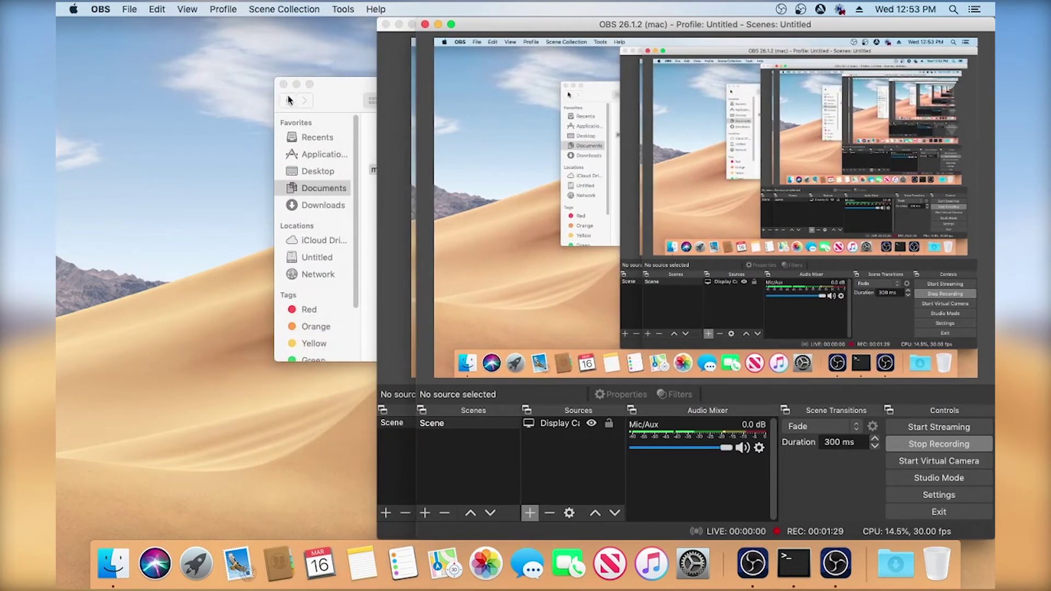
Step: Close Finder, move the recording window left, and focus the second OBS window
click(284, 84)
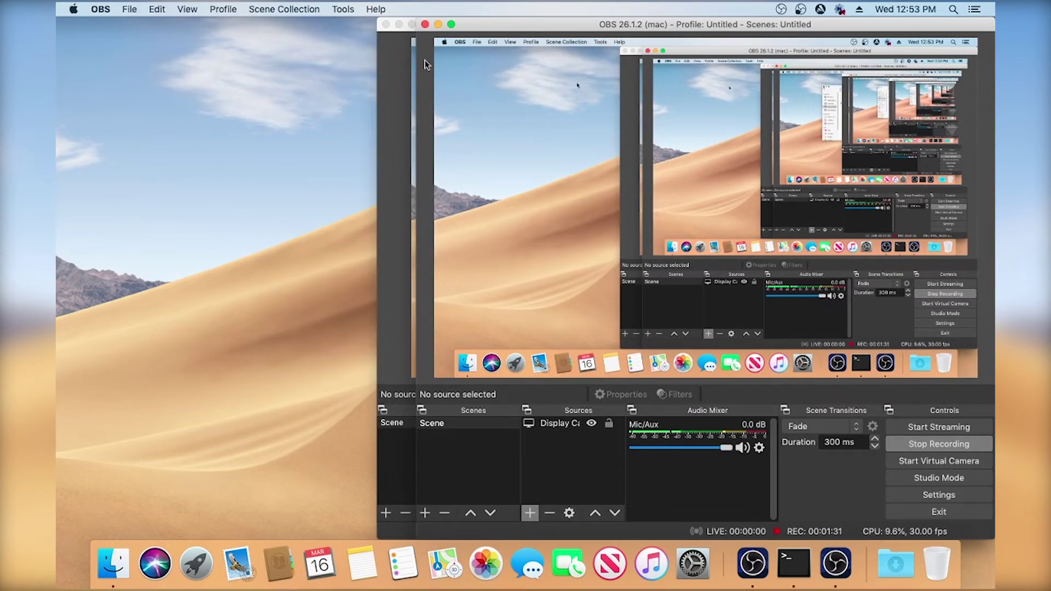
drag(545, 25, 191, 28)
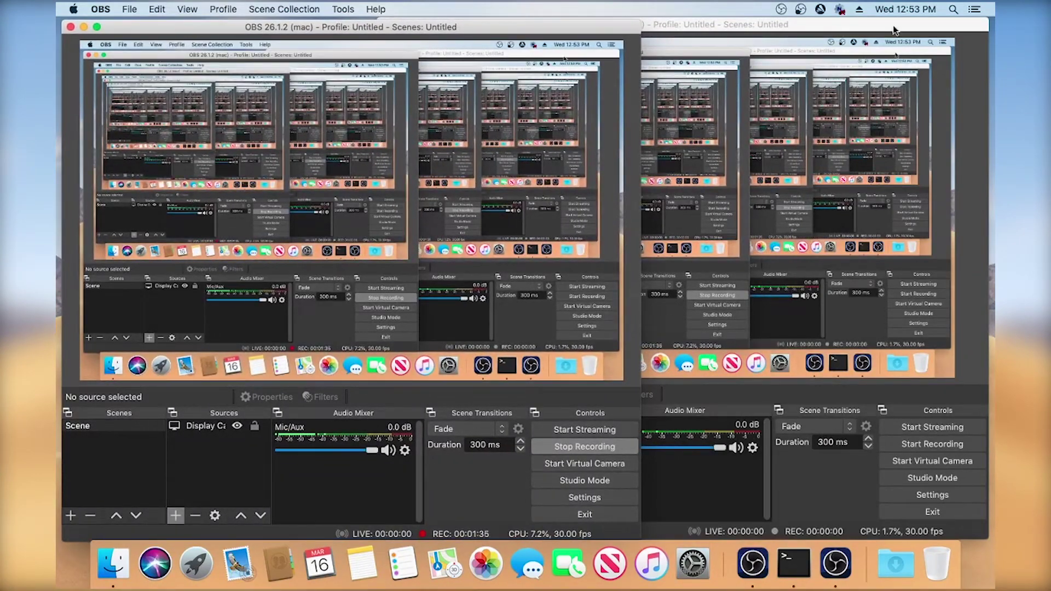
click(894, 27)
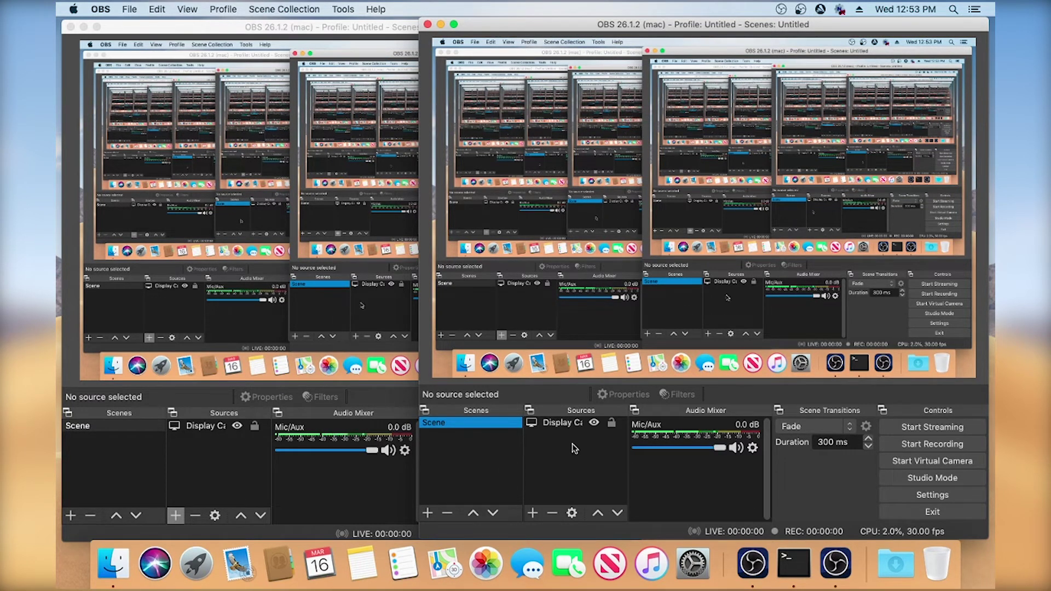
Step: Switch the second instance's Display Capture to display 1, then return to the first window
click(559, 427)
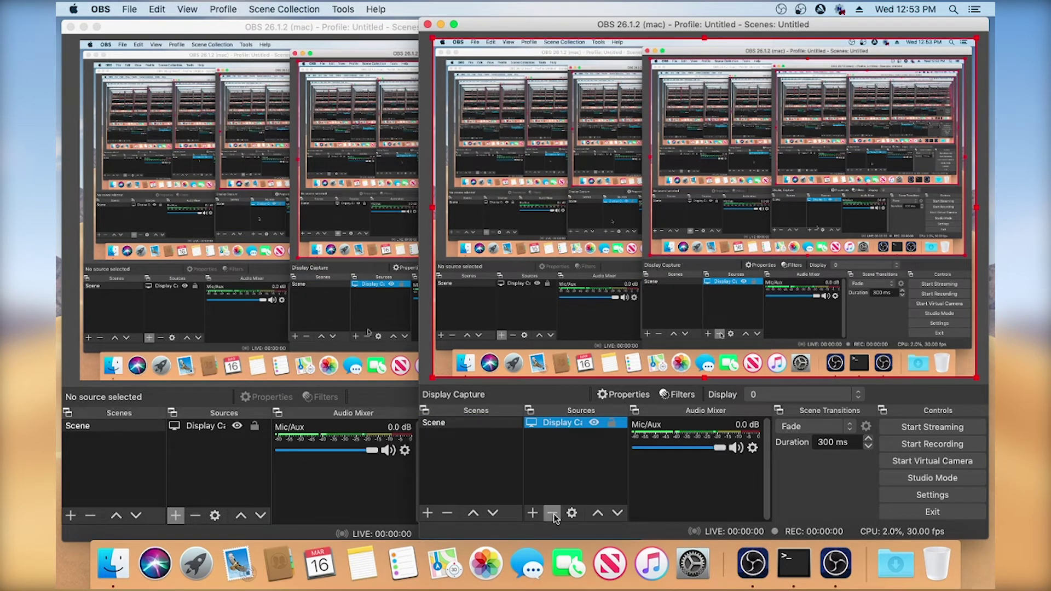
click(644, 394)
click(571, 339)
click(571, 350)
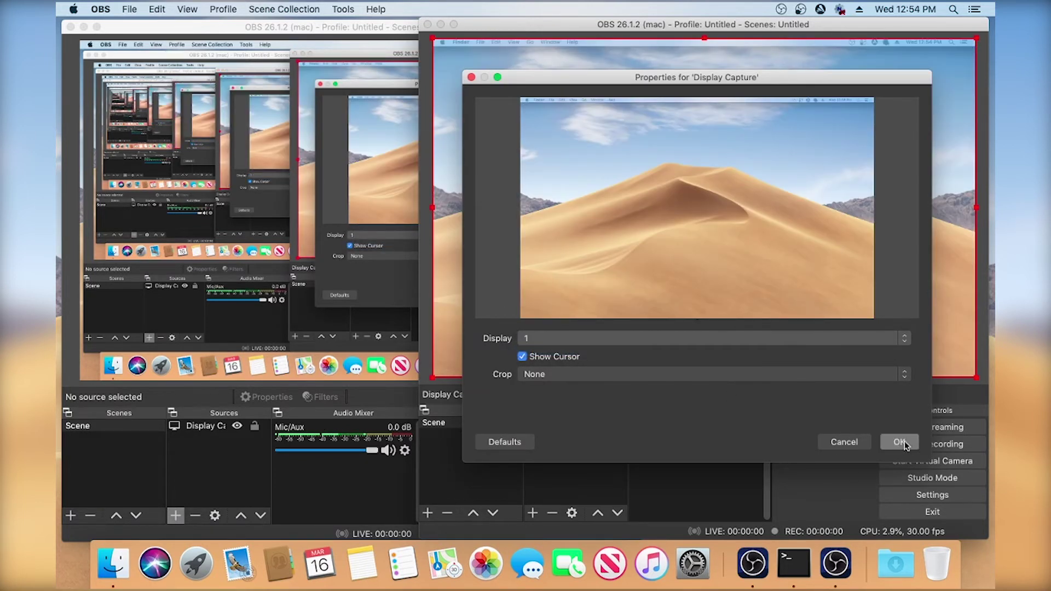
click(901, 443)
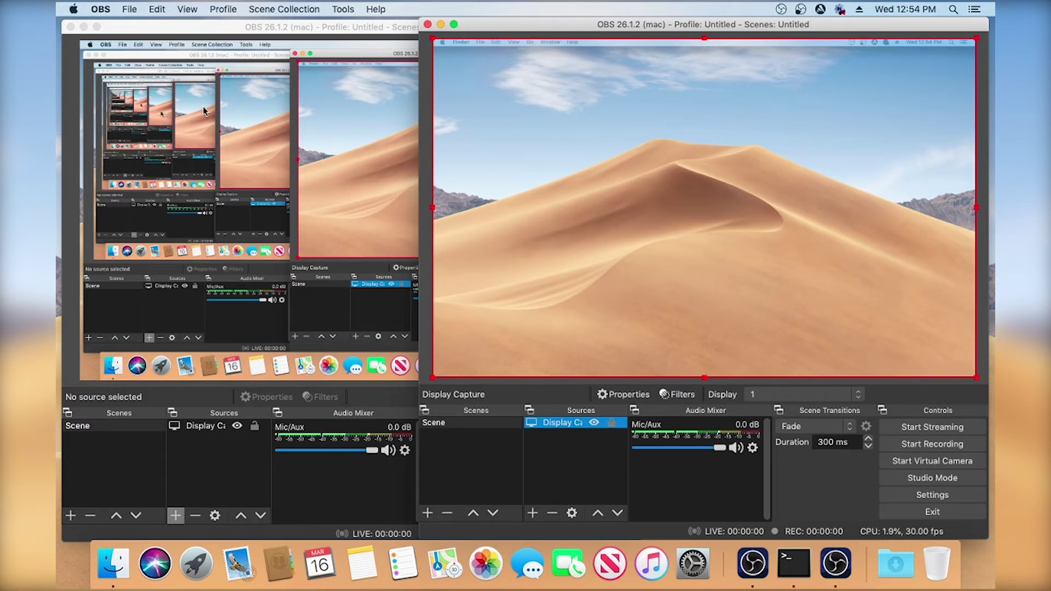
click(213, 30)
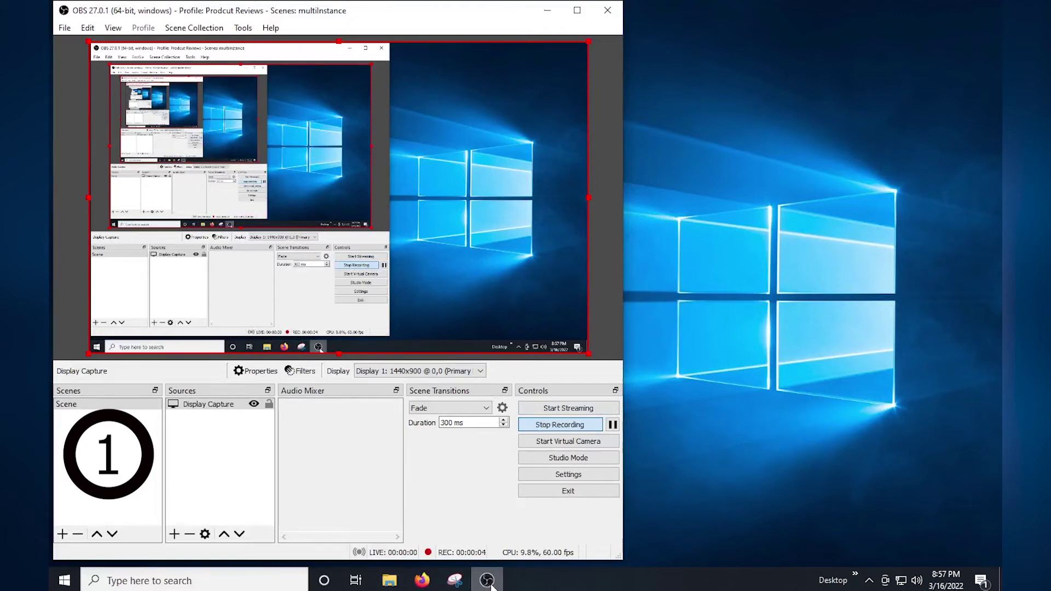
Step: Start OBS Studio (64bit) from the taskbar icon and choose Launch Anyway at the warning
mouse_move(492, 585)
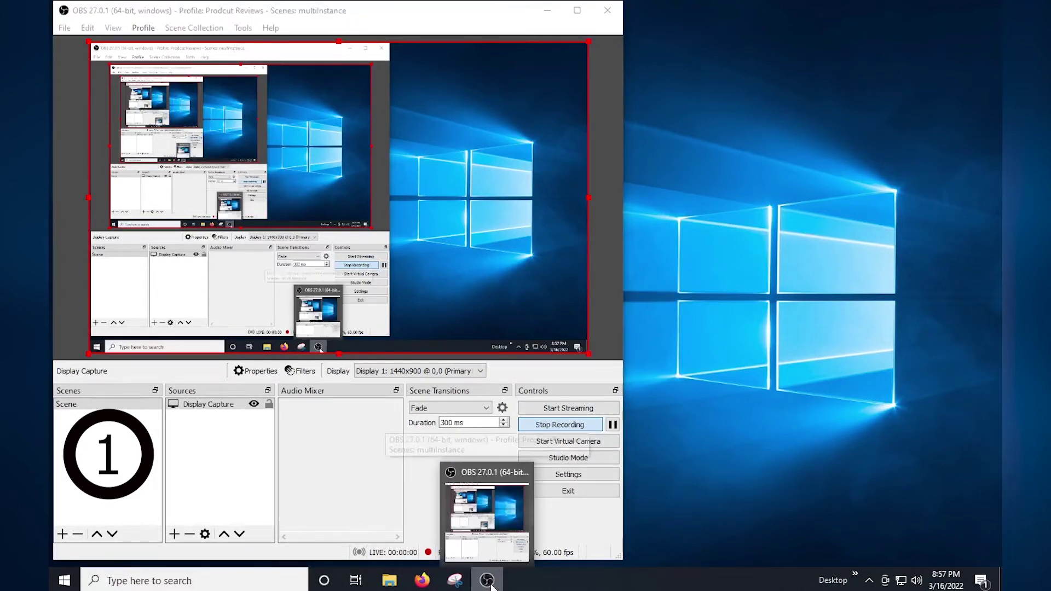
right_click(491, 585)
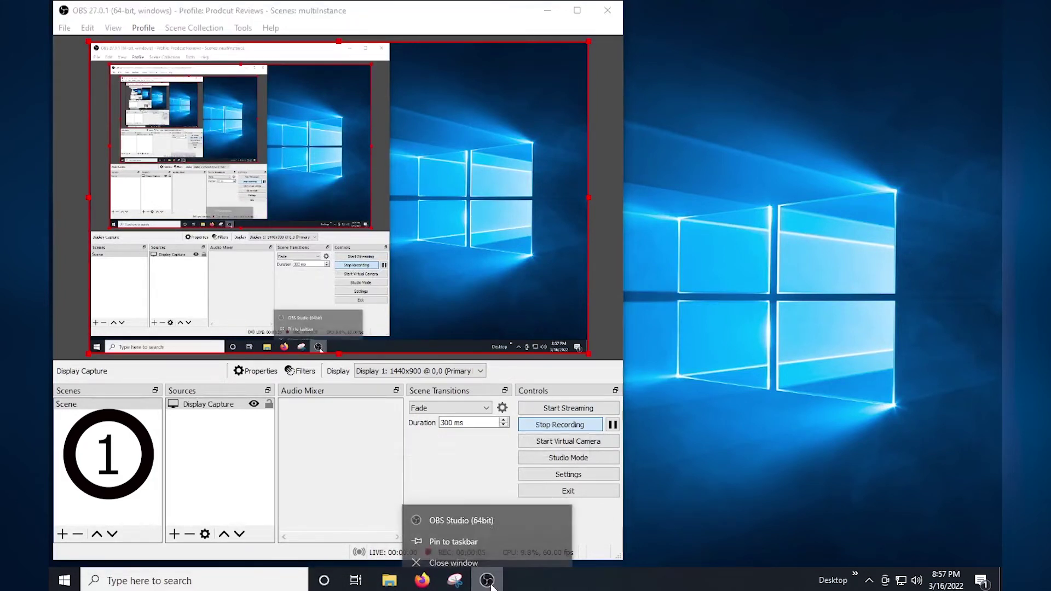
click(471, 511)
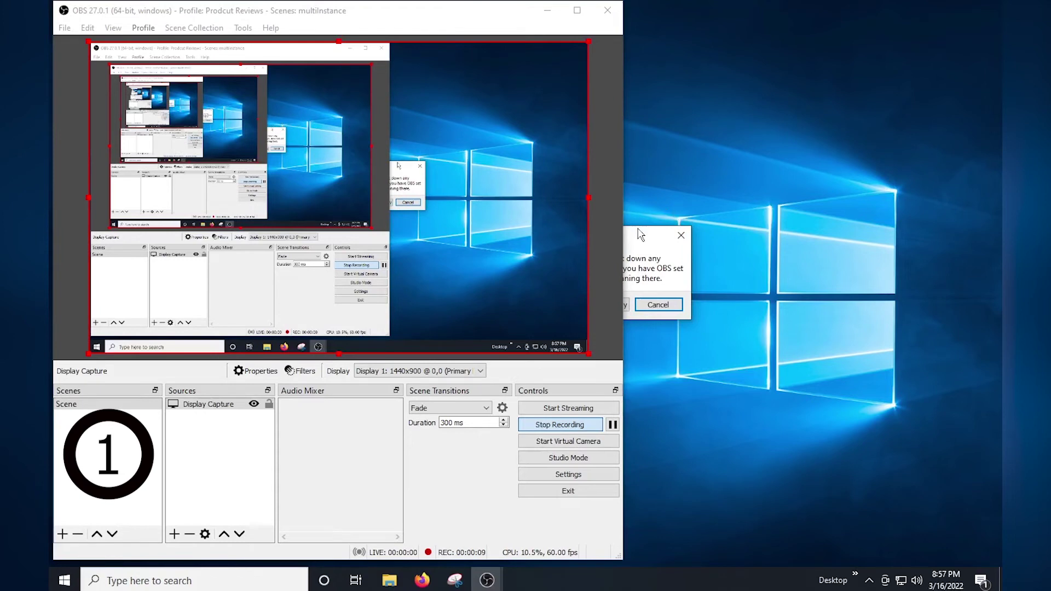
drag(638, 239, 867, 252)
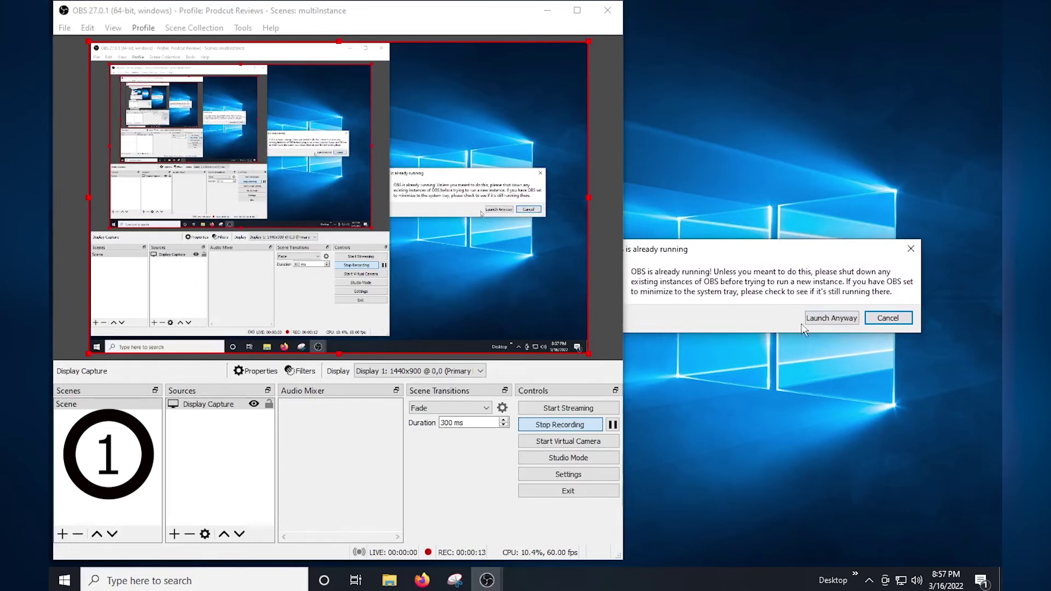
click(845, 322)
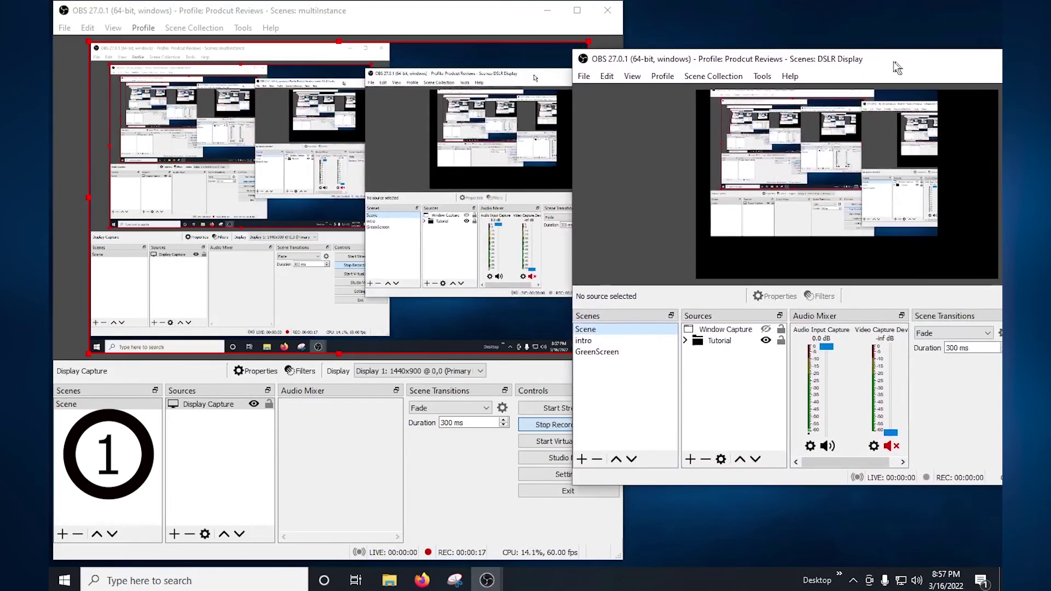
Step: Reposition and shorten the two DSLR Display windows, then bring the multiinstance window forward
drag(892, 61, 799, 31)
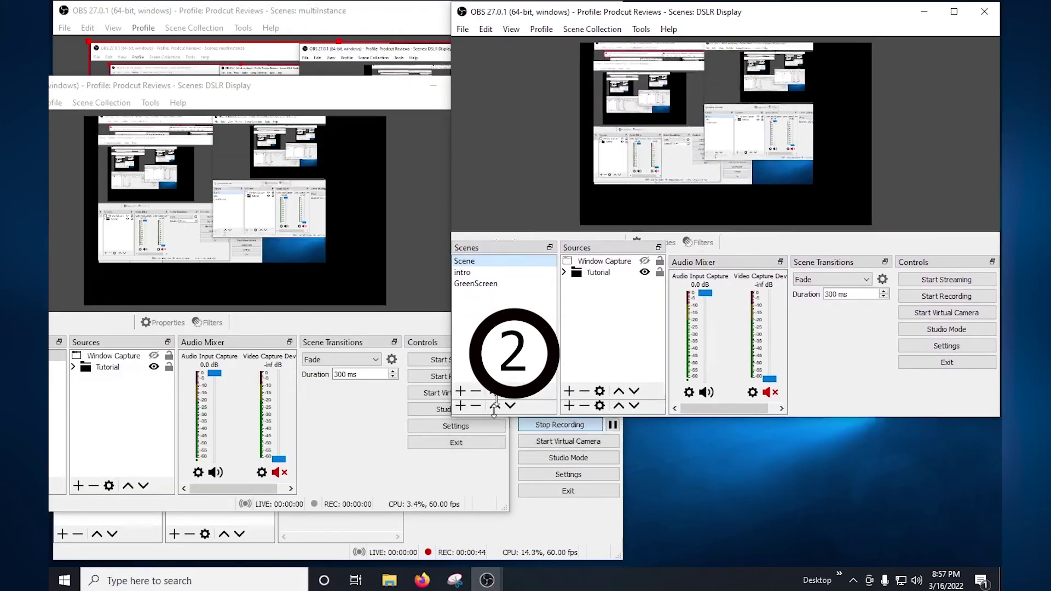
drag(494, 408, 529, 371)
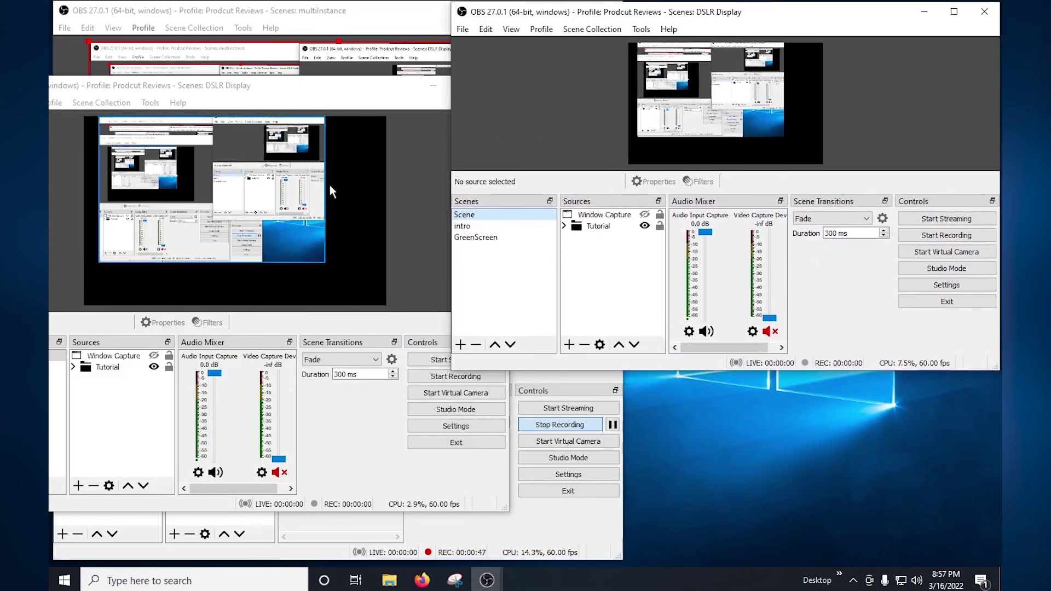
click(328, 93)
drag(324, 94, 824, 150)
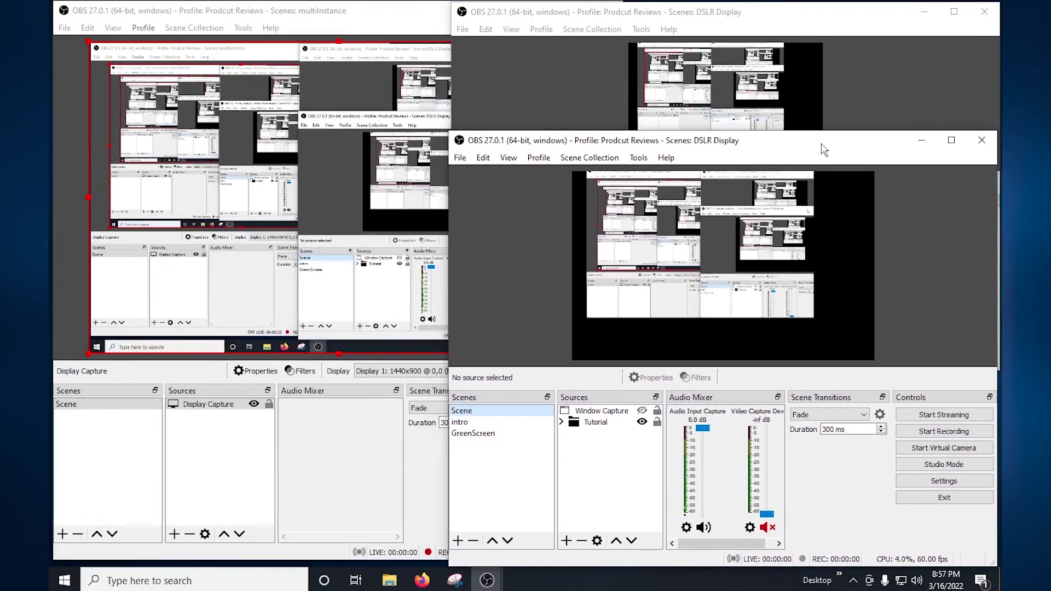
click(355, 29)
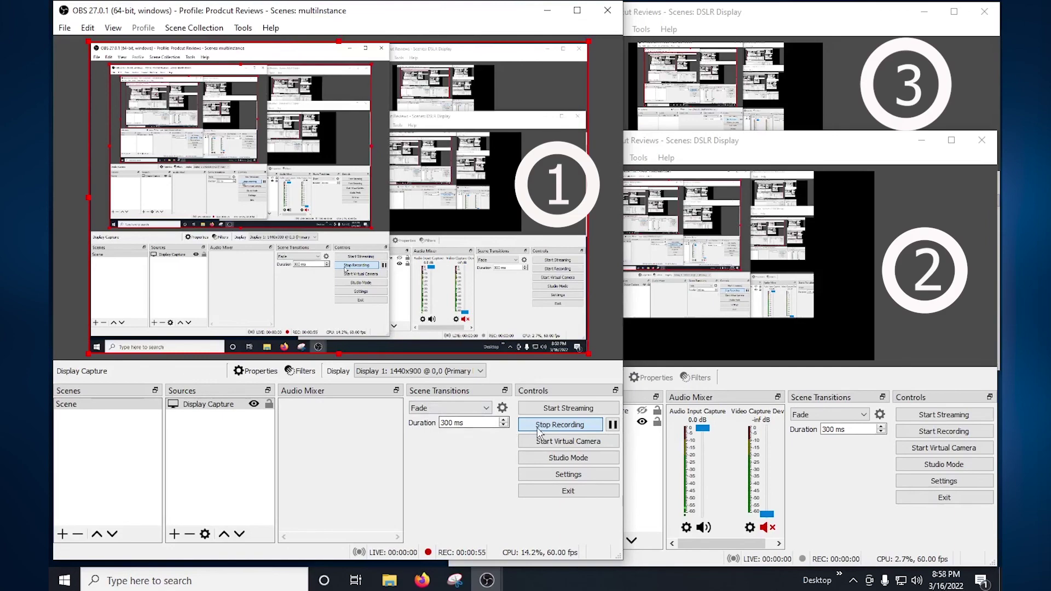